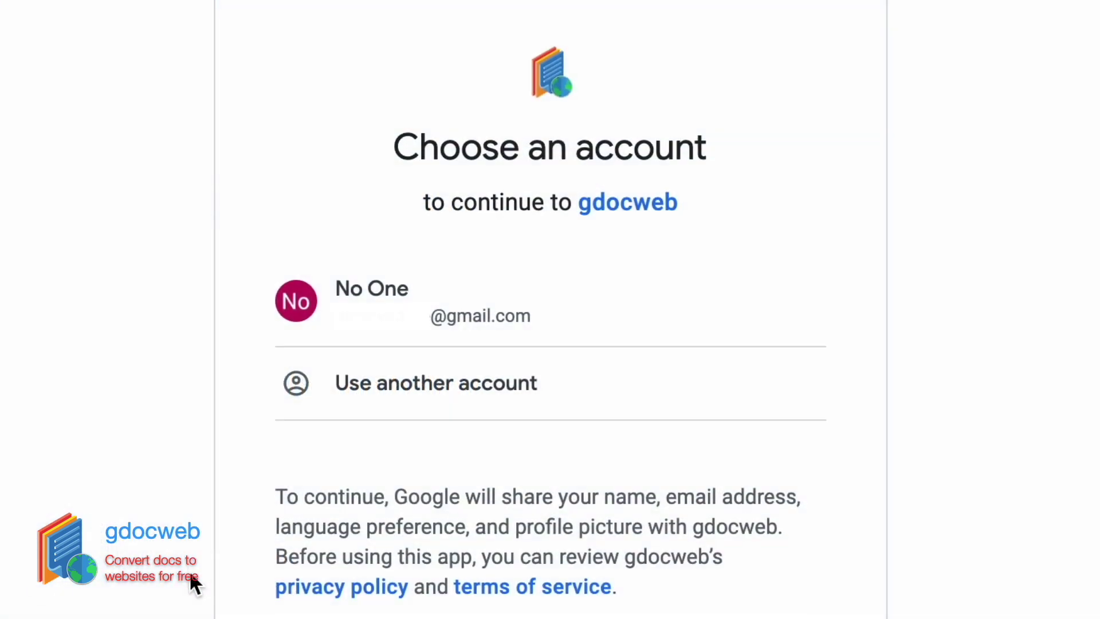
# - Sign in with the Google account and grant gdocweb all requested Drive and Docs permissions
pyautogui.click(395, 284)
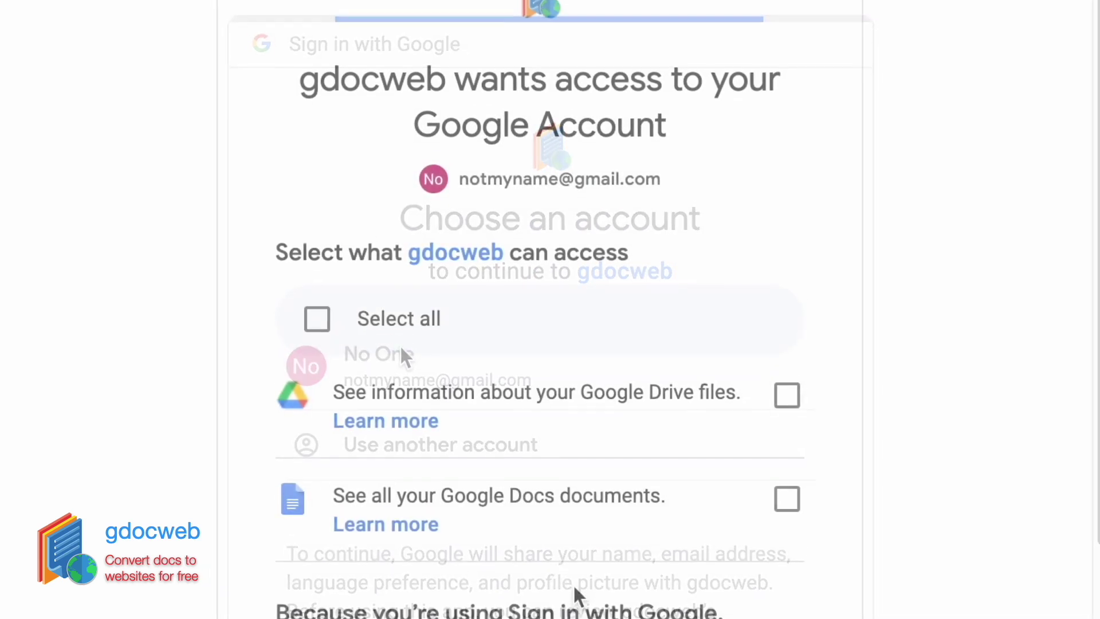
pyautogui.click(400, 366)
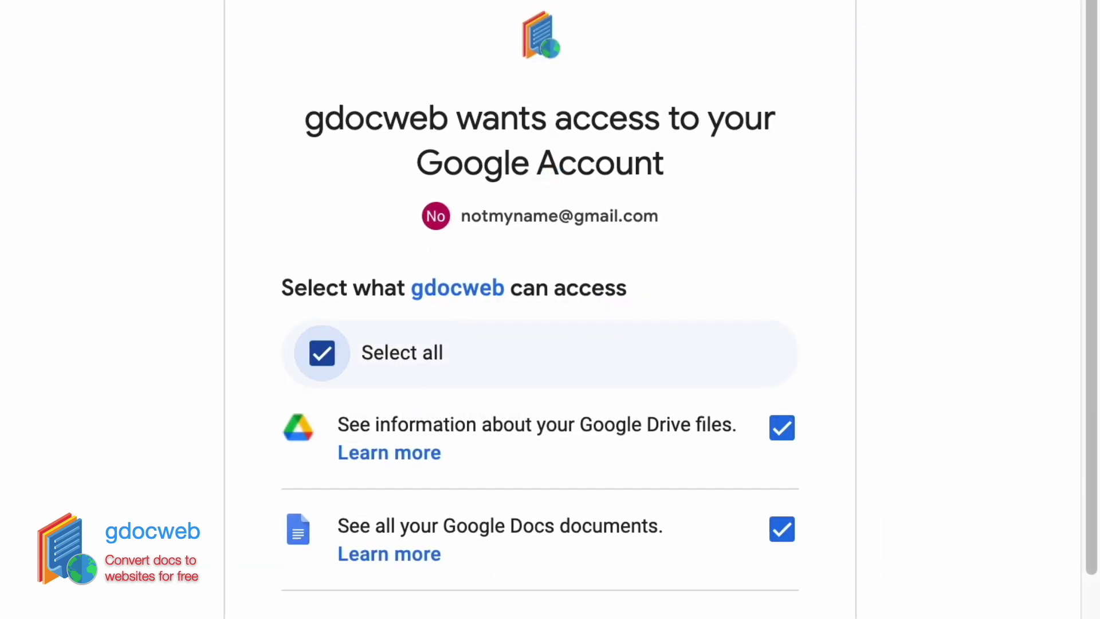
pyautogui.scroll(-1, 540, 309)
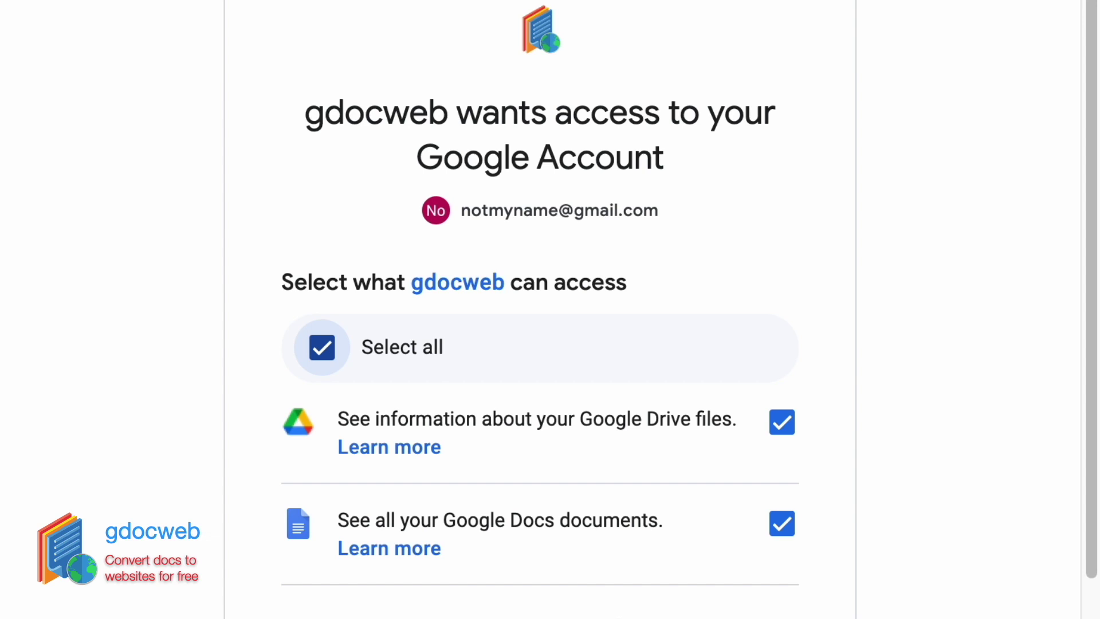
pyautogui.scroll(-15, 617, 556)
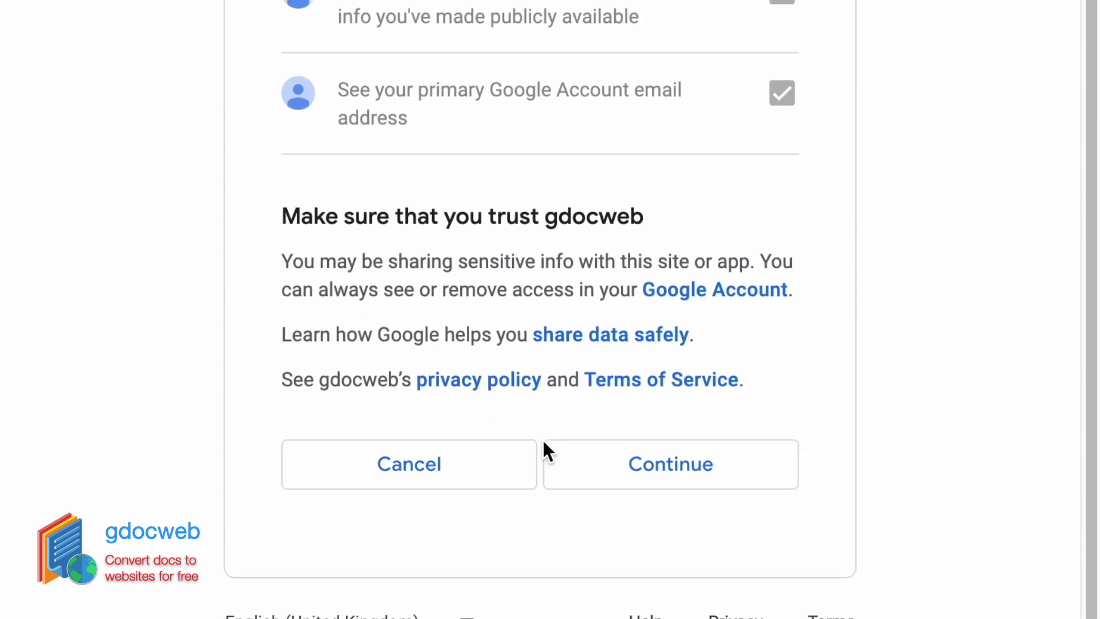
pyautogui.click(647, 474)
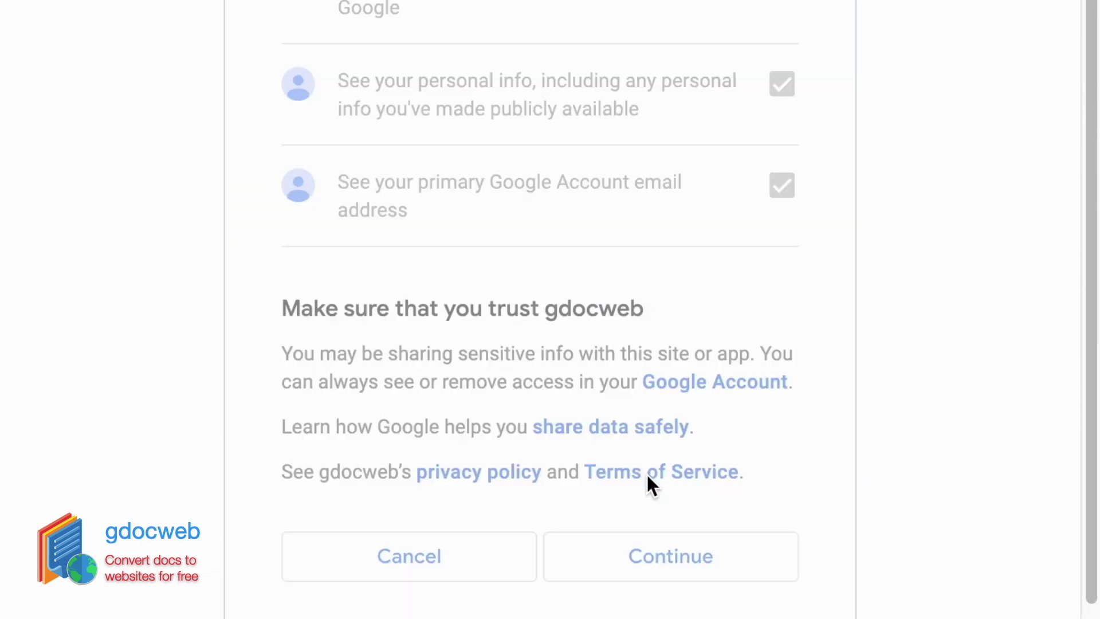
pyautogui.scroll(5, 647, 475)
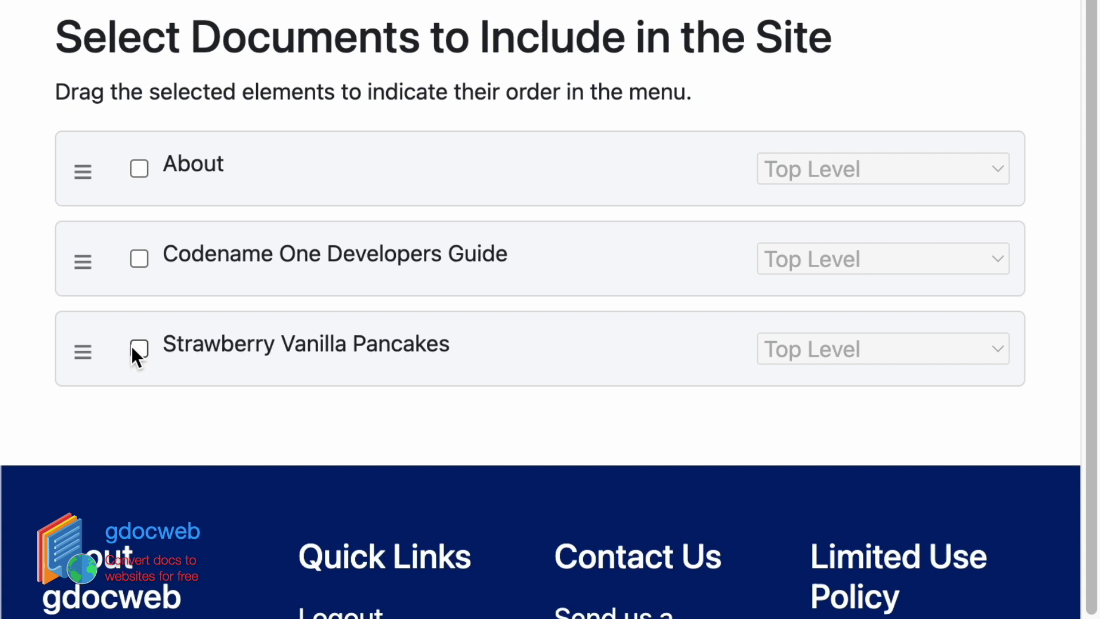
# - Tick Strawberry Vanilla Pancakes and About, dragging Pancakes to the top of the list
pyautogui.click(135, 347)
pyautogui.click(140, 169)
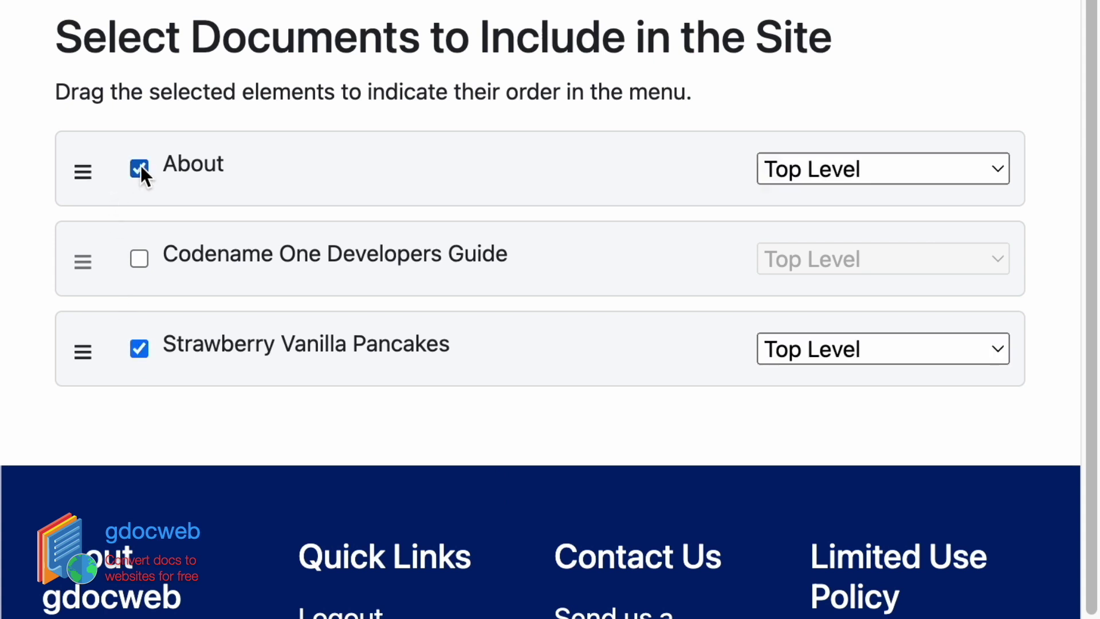
pyautogui.moveTo(84, 350); pyautogui.dragTo(71, 159)
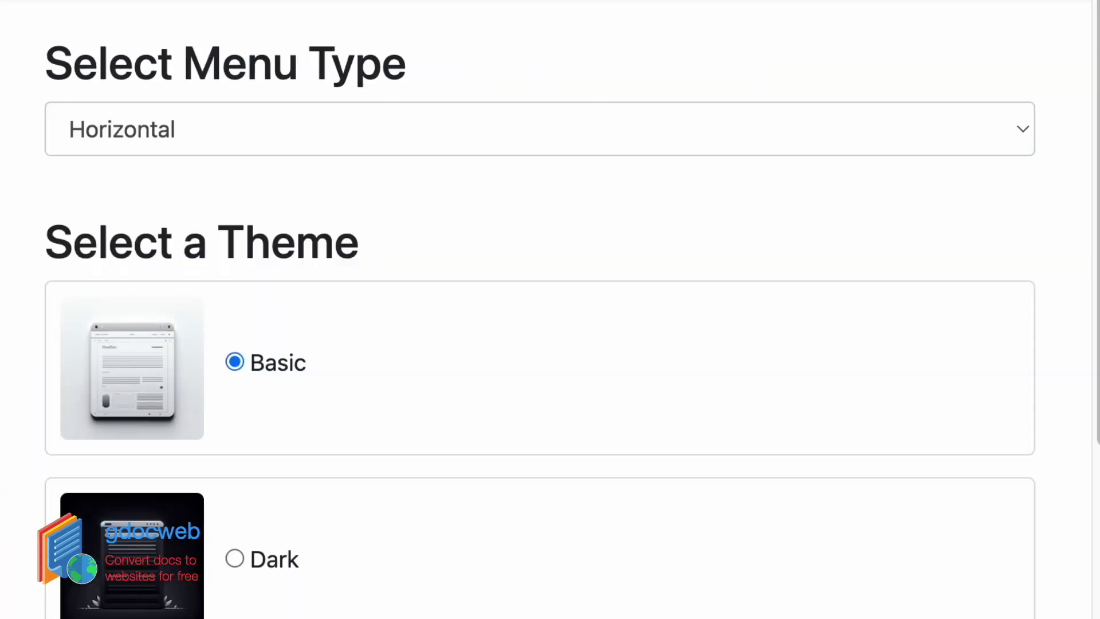
# - Keep the Horizontal menu with the Basic theme and start Authorize GitHub Access
pyautogui.scroll(-1, 550, 321)
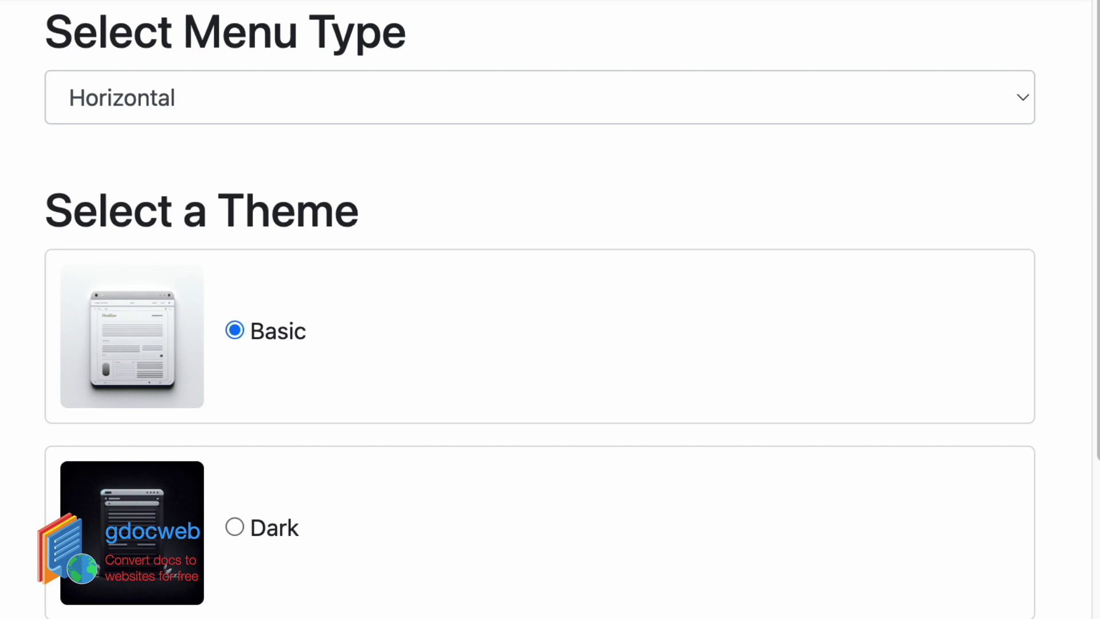
pyautogui.scroll(-6, 1048, 515)
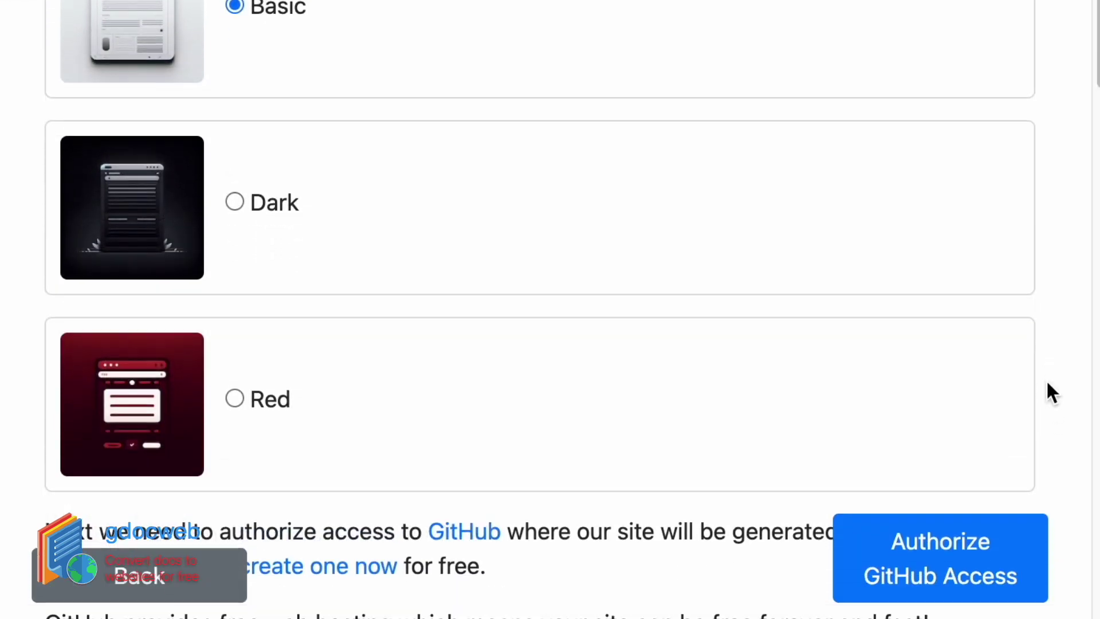
pyautogui.click(968, 571)
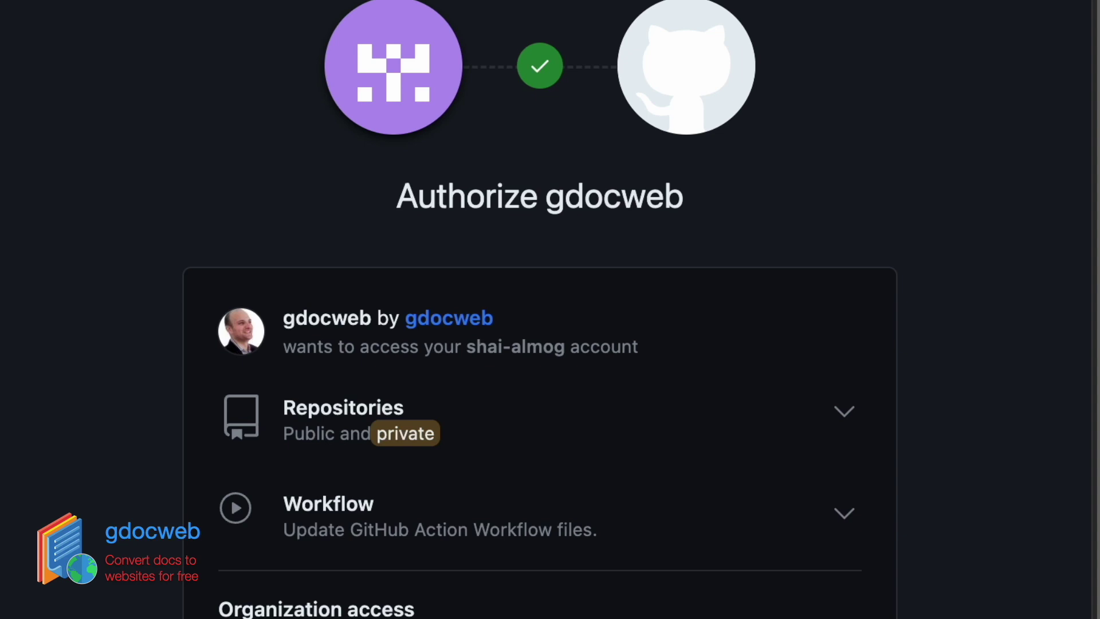
# - Approve the Authorize gdocweb request on GitHub
pyautogui.scroll(-5, 539, 310)
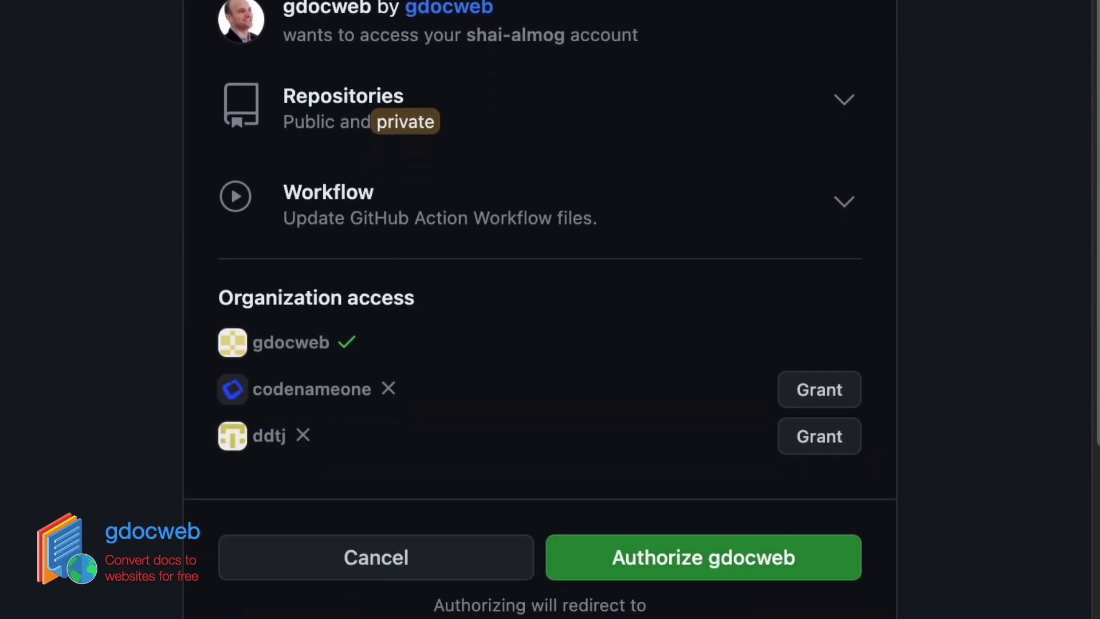
pyautogui.click(768, 579)
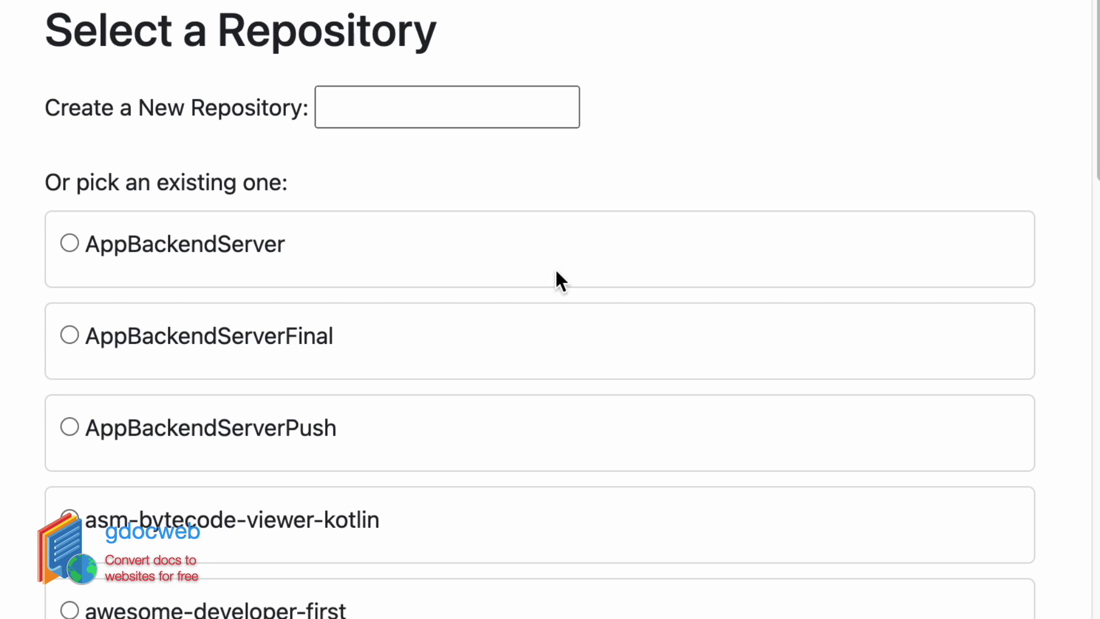
# - Enter HelloWebsite as the new repository name
pyautogui.click(435, 121)
pyautogui.write('He')
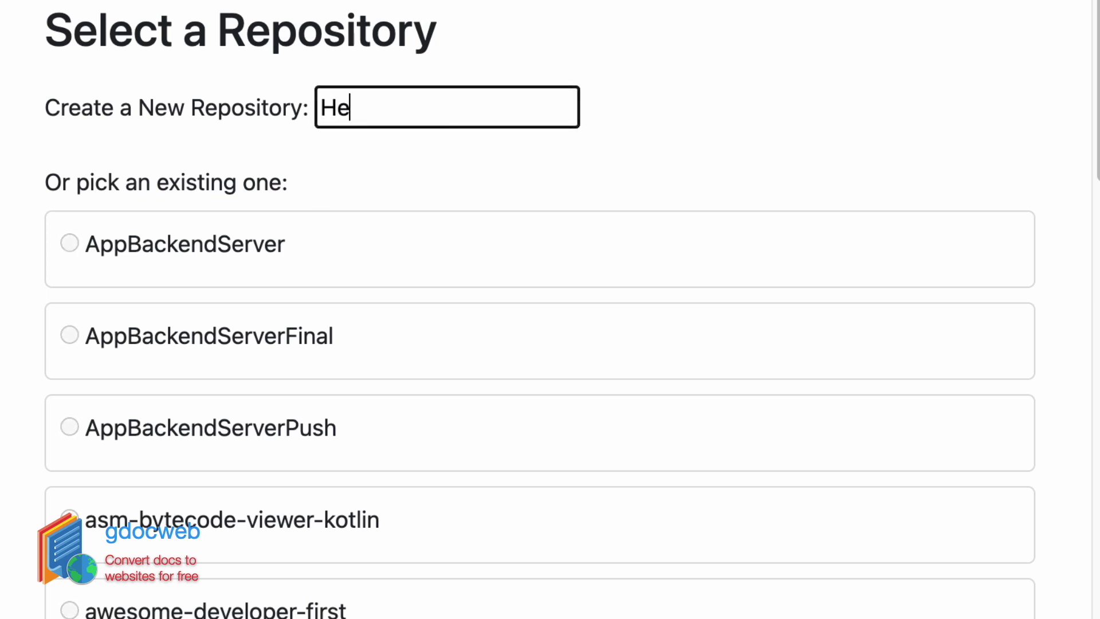
pyautogui.write('lloWebsite')
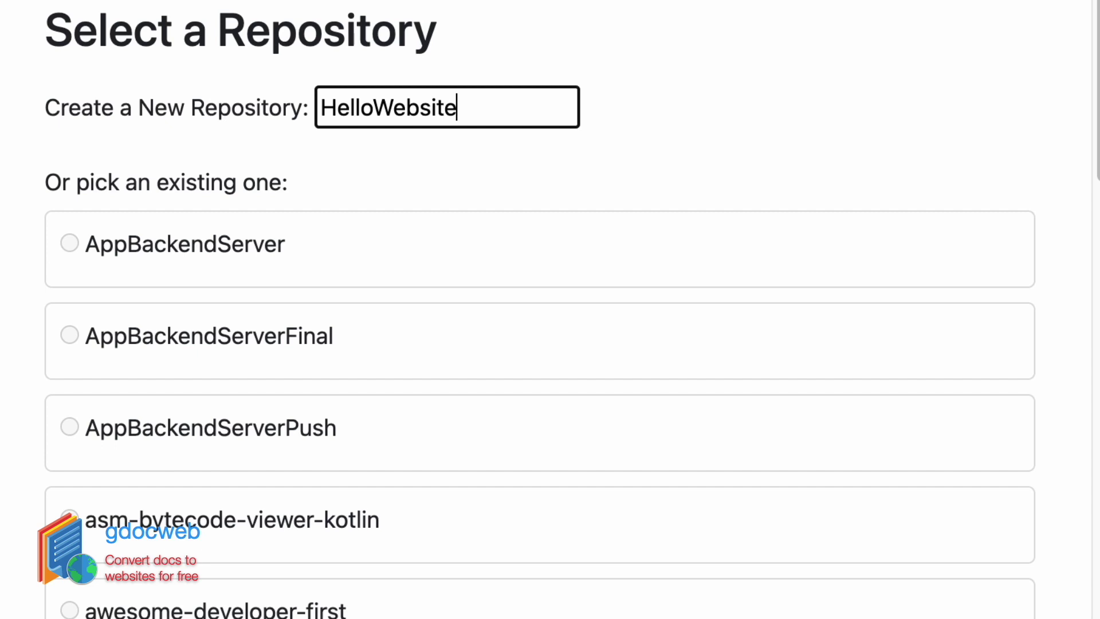
pyautogui.scroll(-6, 550, 309)
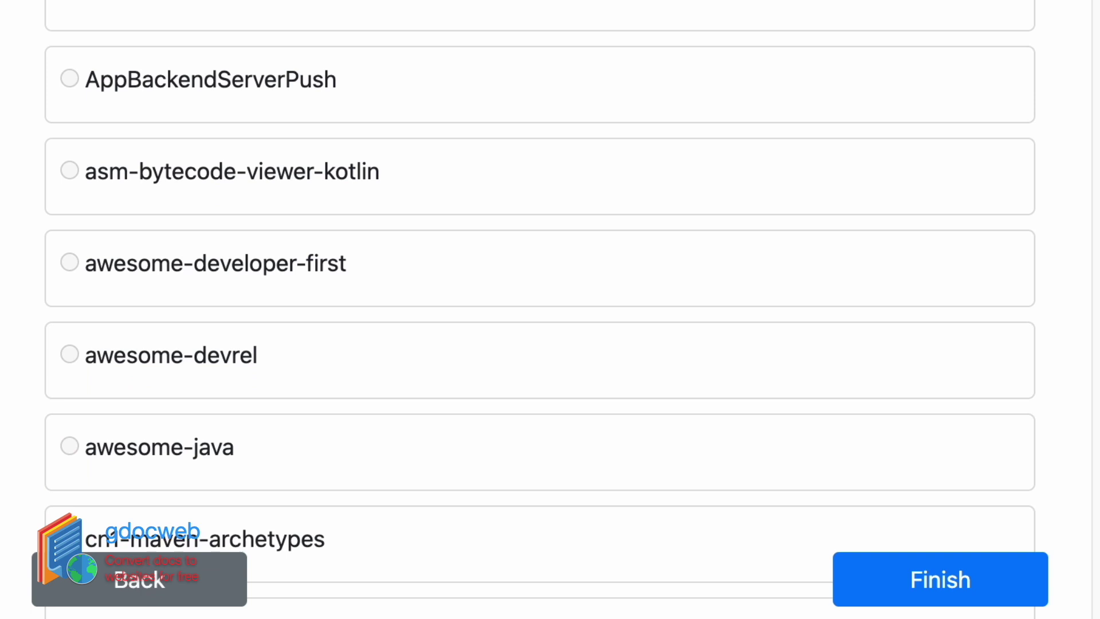
# - Finish the gdocweb wizard to generate the site
pyautogui.click(922, 595)
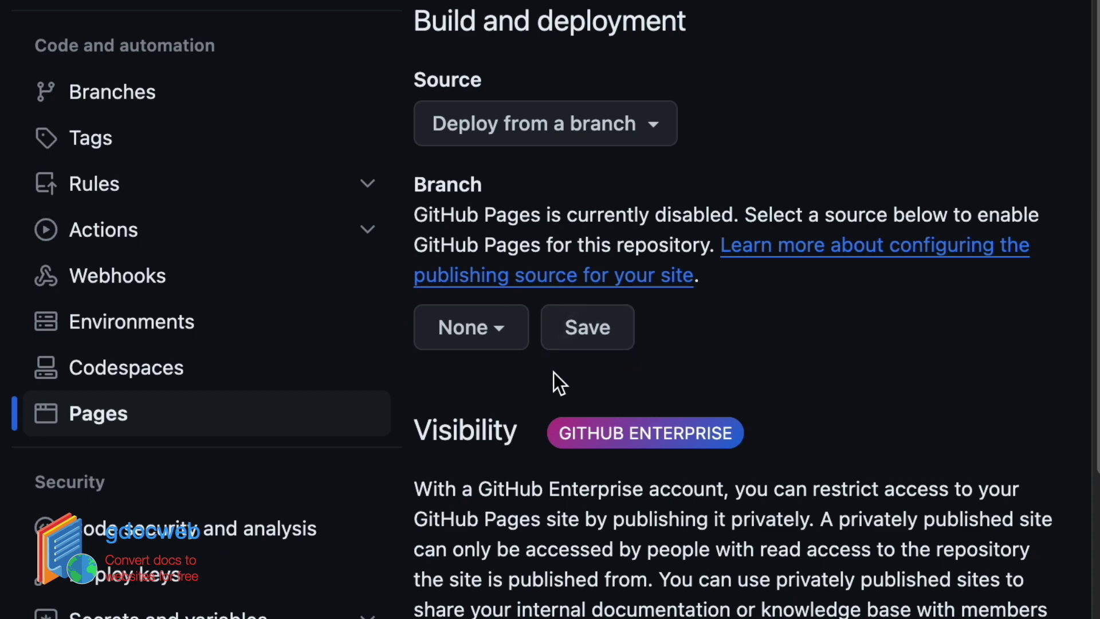
# - Set the GitHub Pages source to the main branch, / (root) folder, and save
pyautogui.click(512, 343)
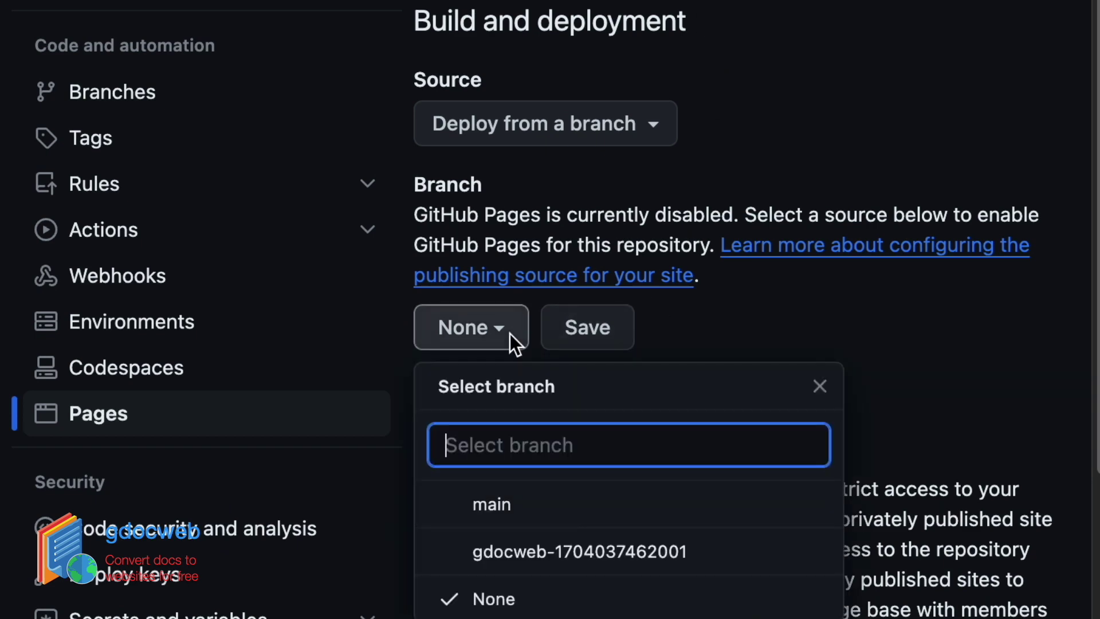
pyautogui.click(553, 508)
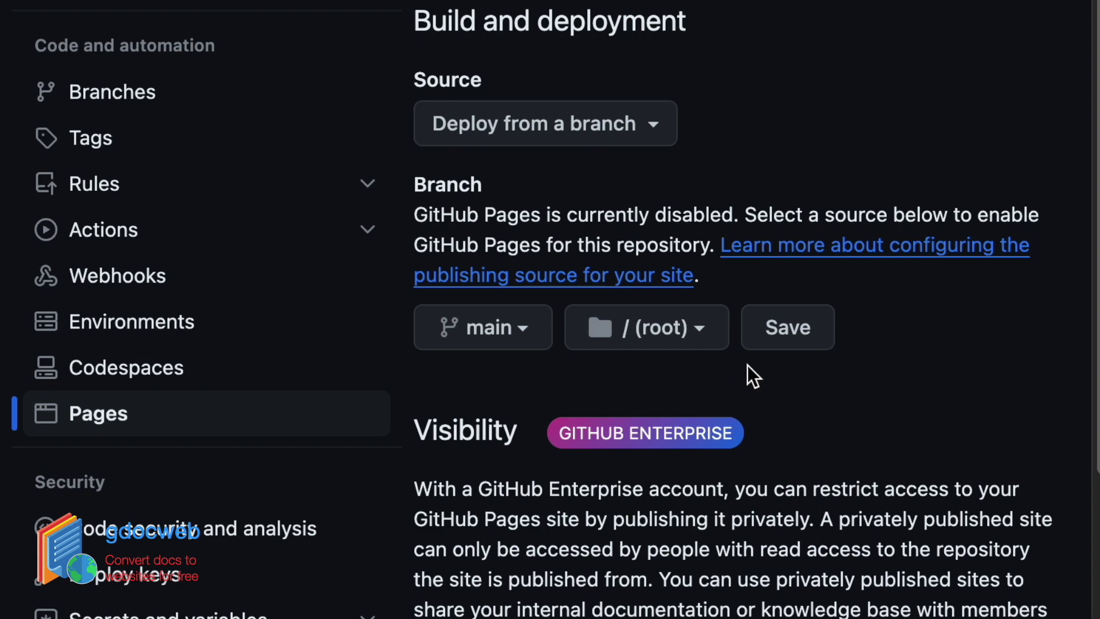
pyautogui.click(798, 335)
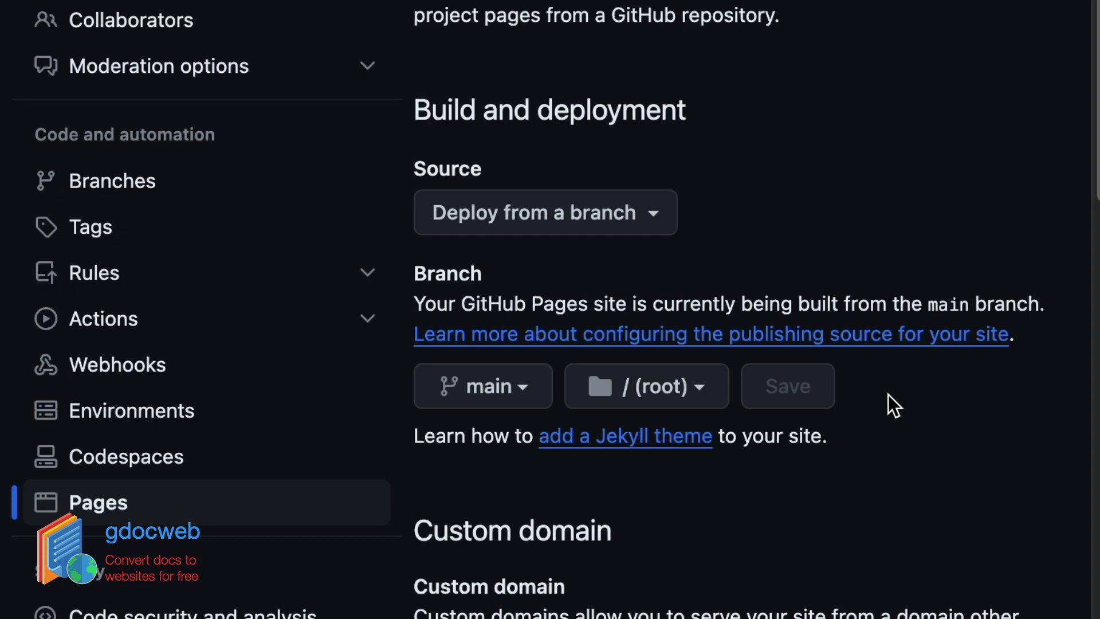
pyautogui.scroll(-7, 888, 394)
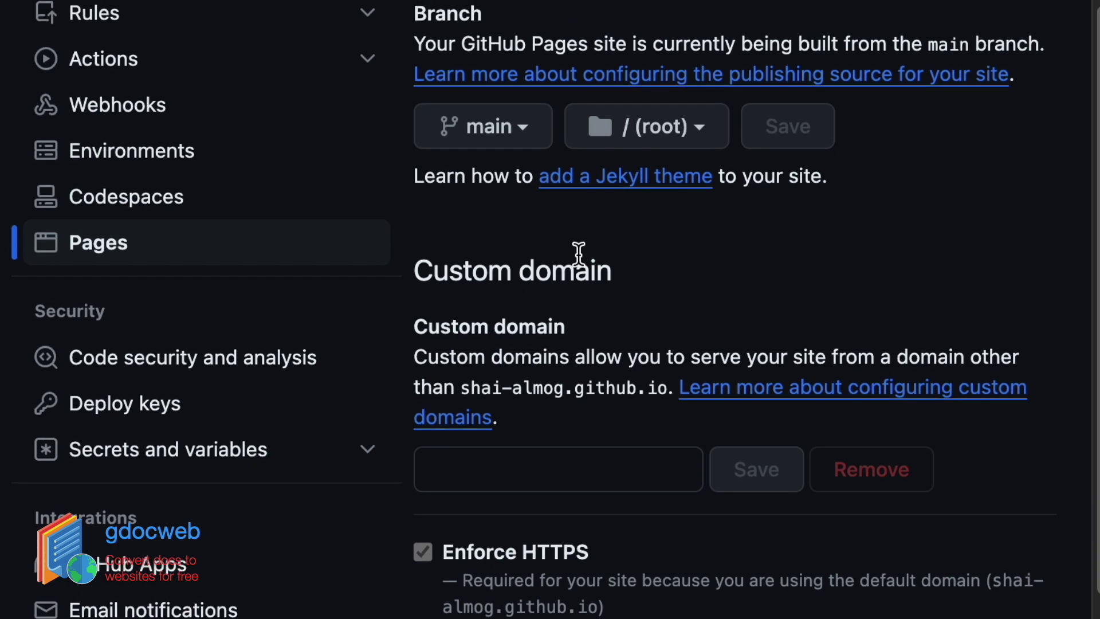
pyautogui.scroll(7, 580, 256)
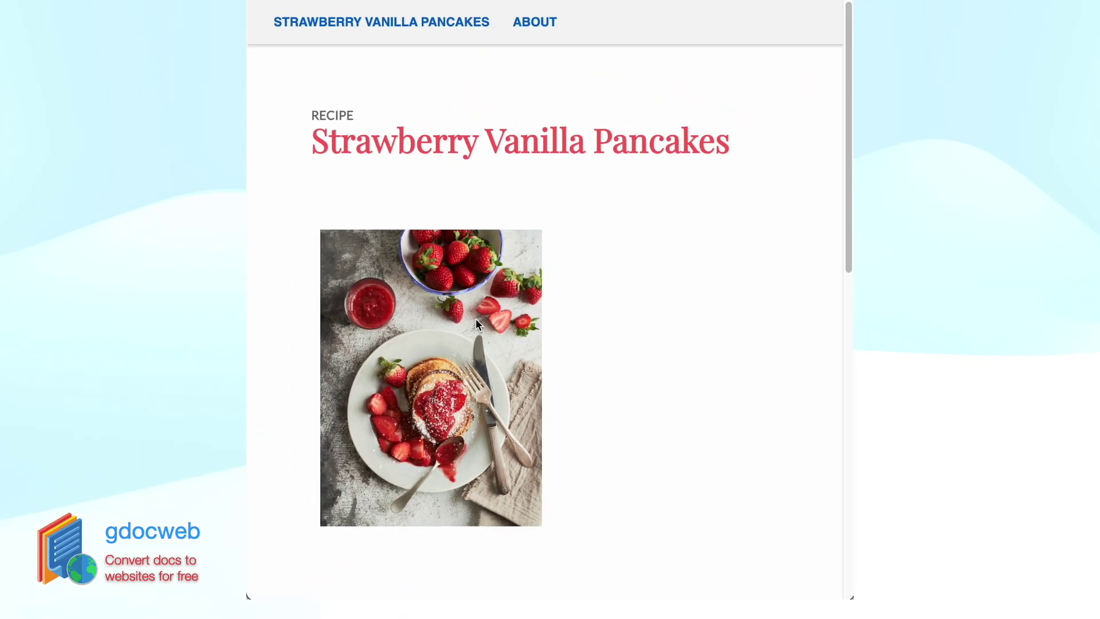
# - Scroll down through the page and back up to the top
pyautogui.scroll(-10, 572, 348)
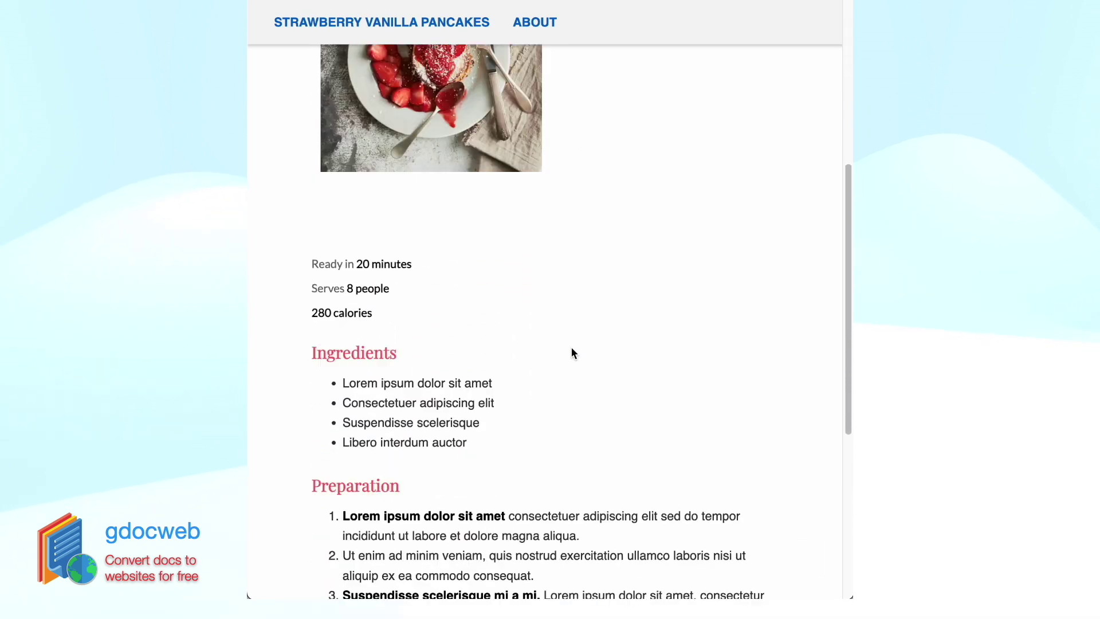
pyautogui.scroll(-2, 571, 347)
pyautogui.scroll(6, 572, 351)
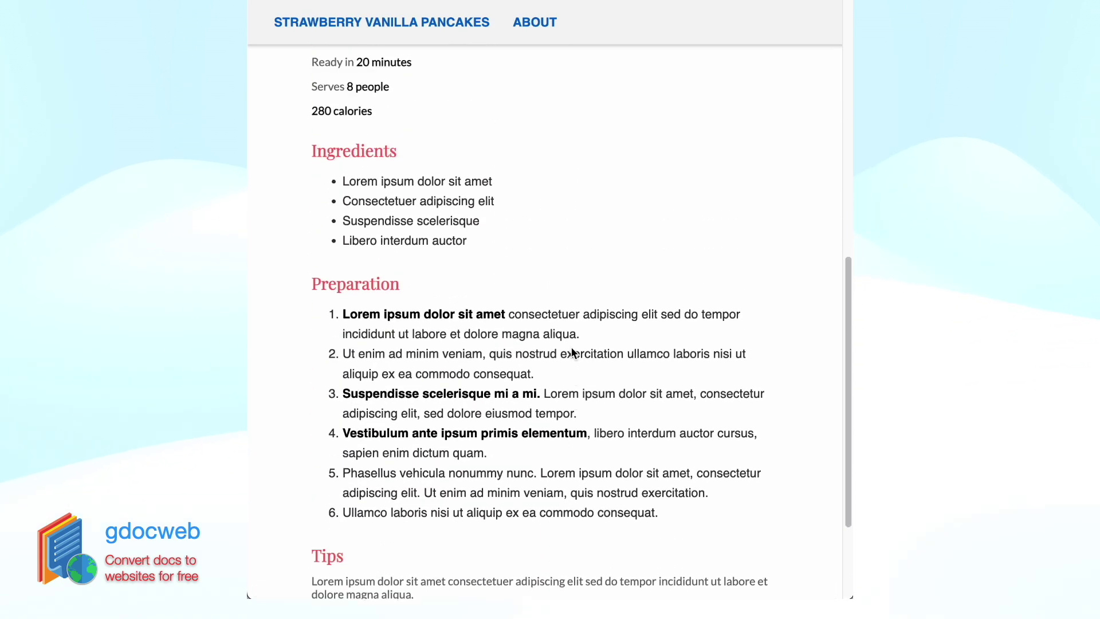
pyautogui.scroll(6, 572, 351)
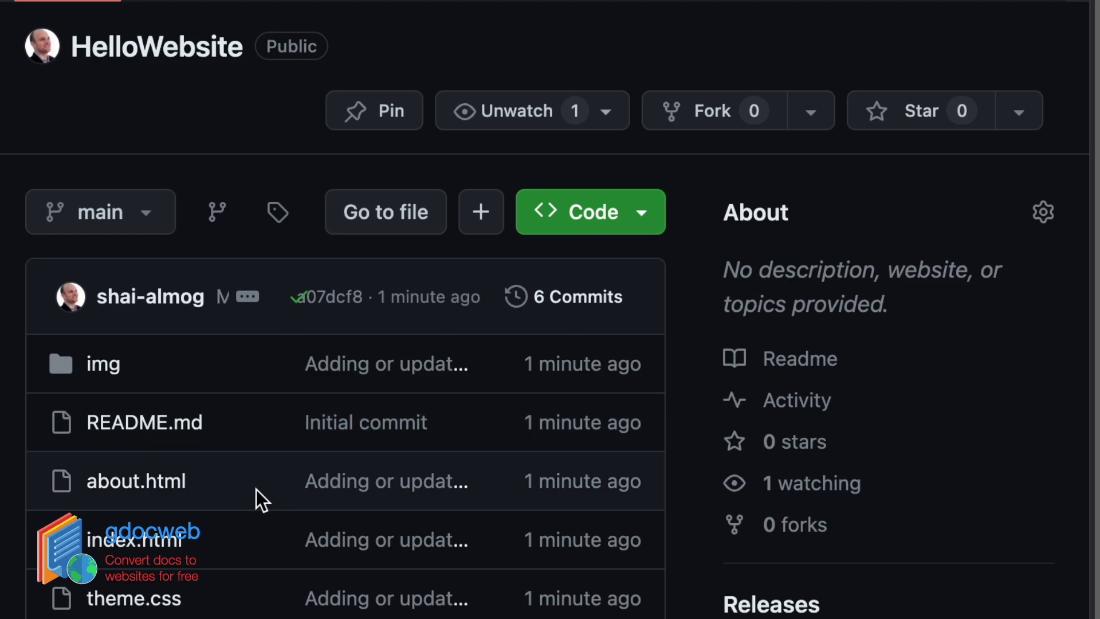
# - Open index.html in the HelloWebsite repository and scroll through its generated HTML
pyautogui.click(159, 551)
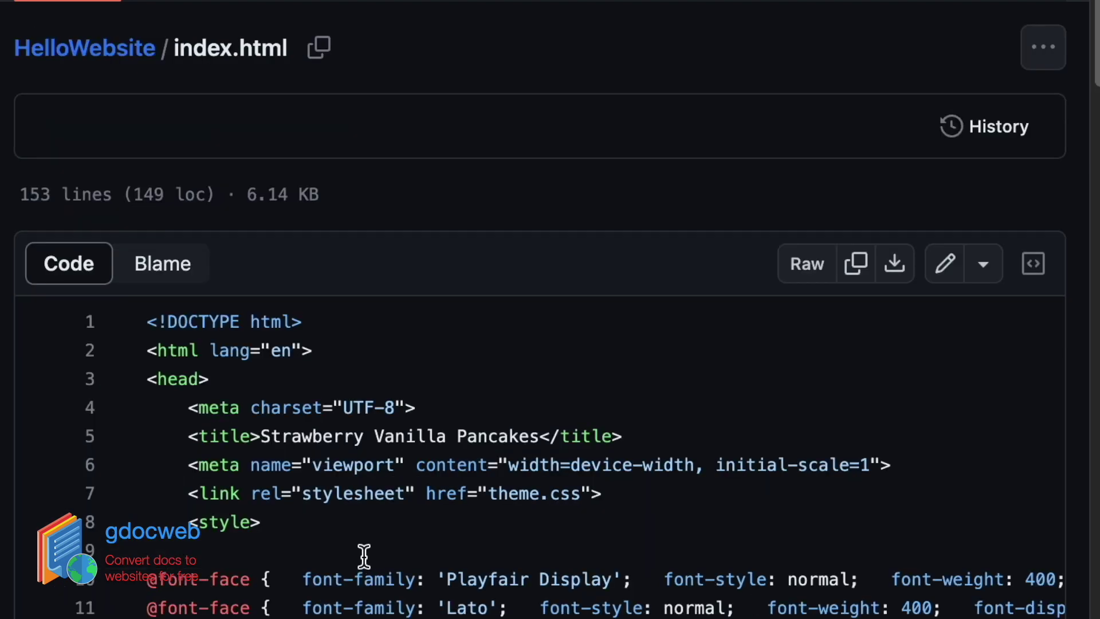
pyautogui.scroll(-5, 364, 555)
pyautogui.scroll(-20, 365, 556)
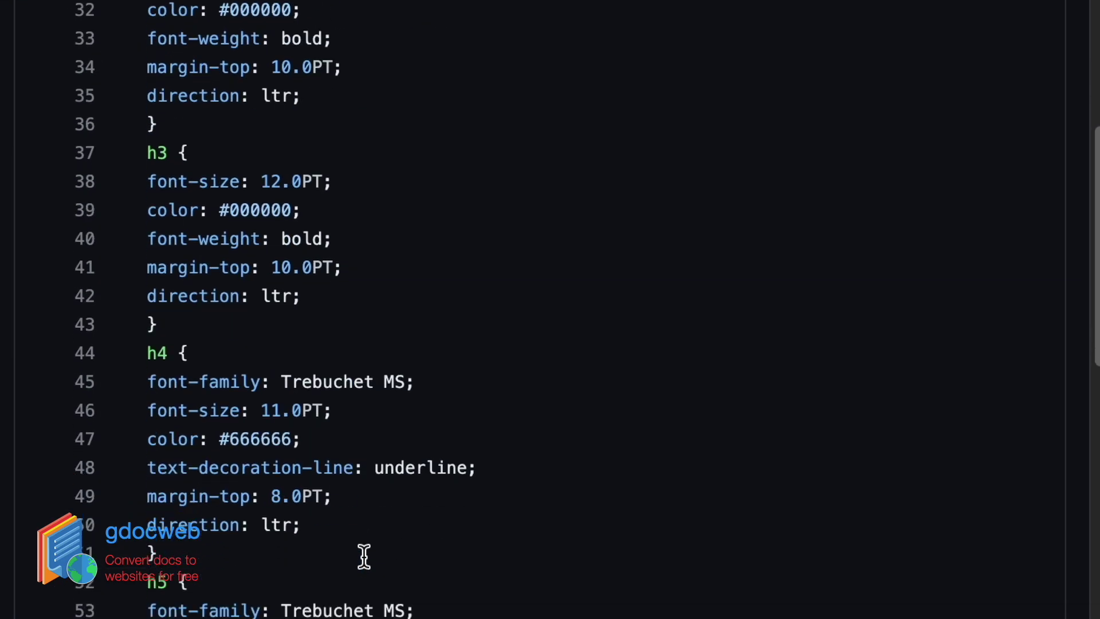
pyautogui.scroll(-8, 364, 556)
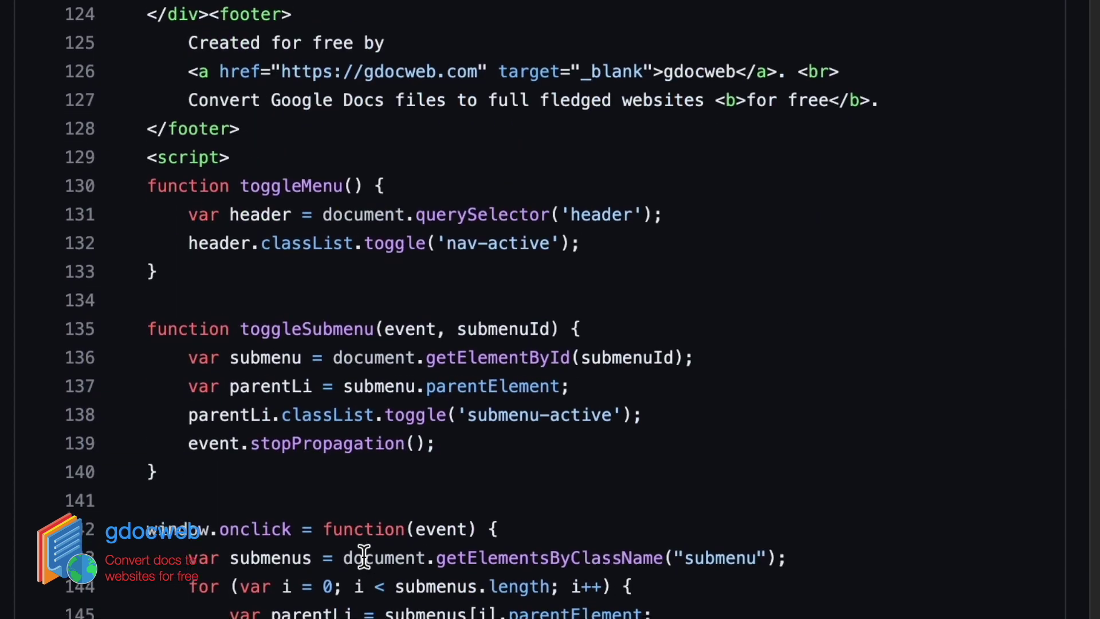